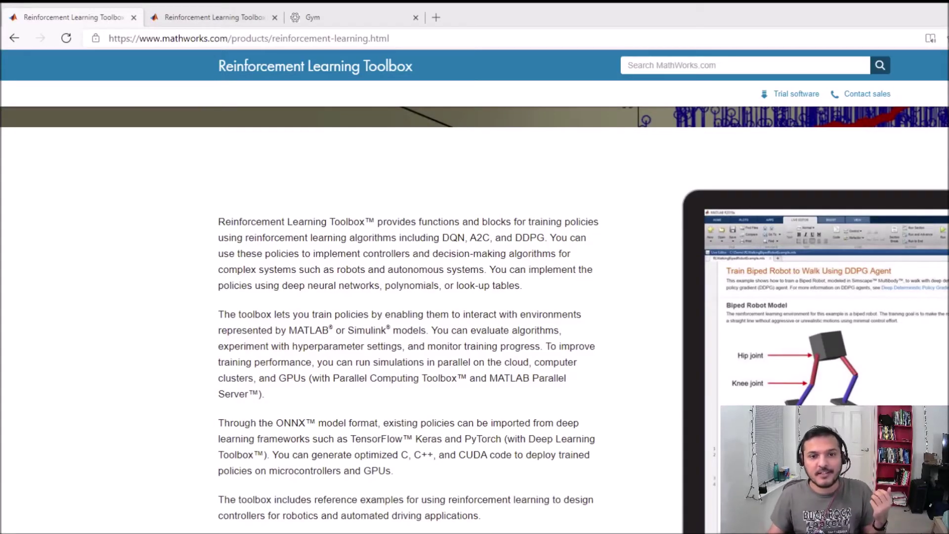
Scroll through the toolbox documentation, briefly highlighting the Simulink Blocks for Agents heading
scroll(475, 316, "up", 5)
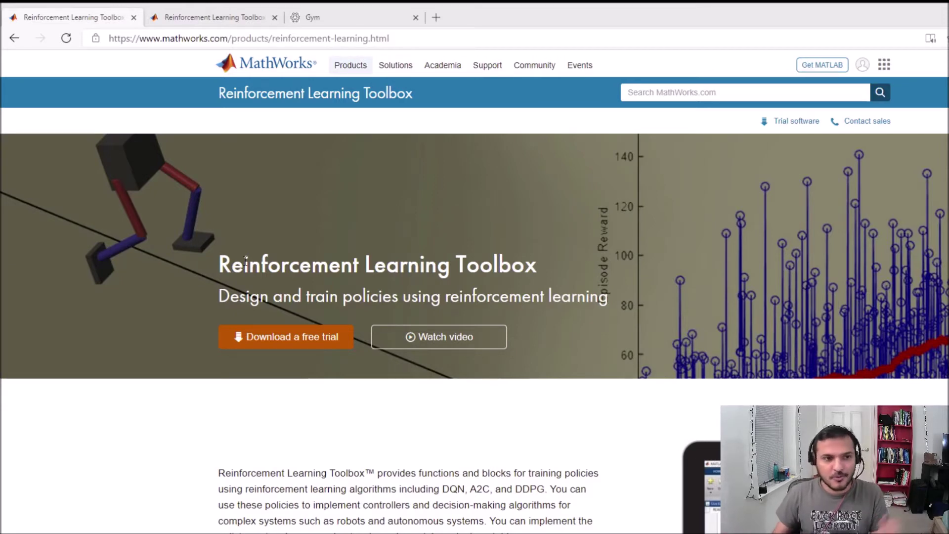
scroll(267, 467, "down", 2)
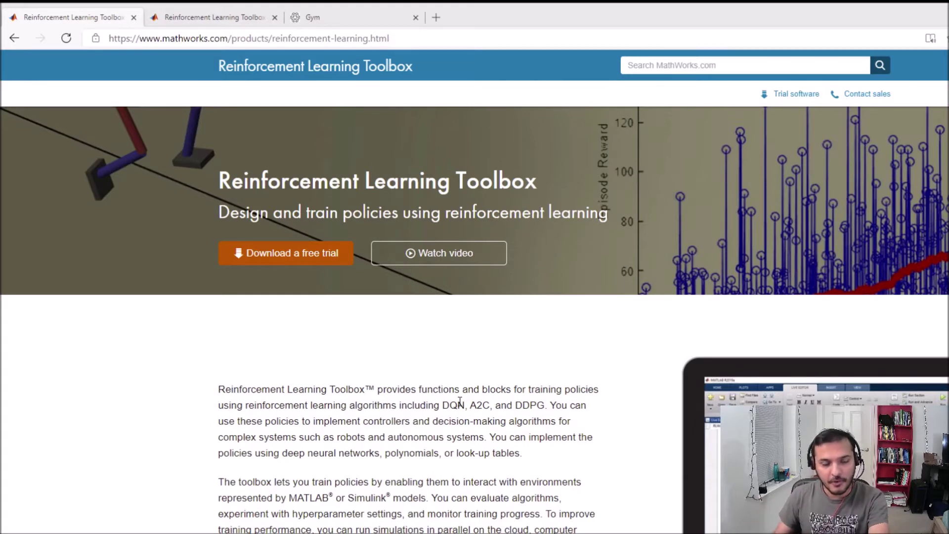
scroll(450, 408, "down", 2)
scroll(376, 414, "down", 5)
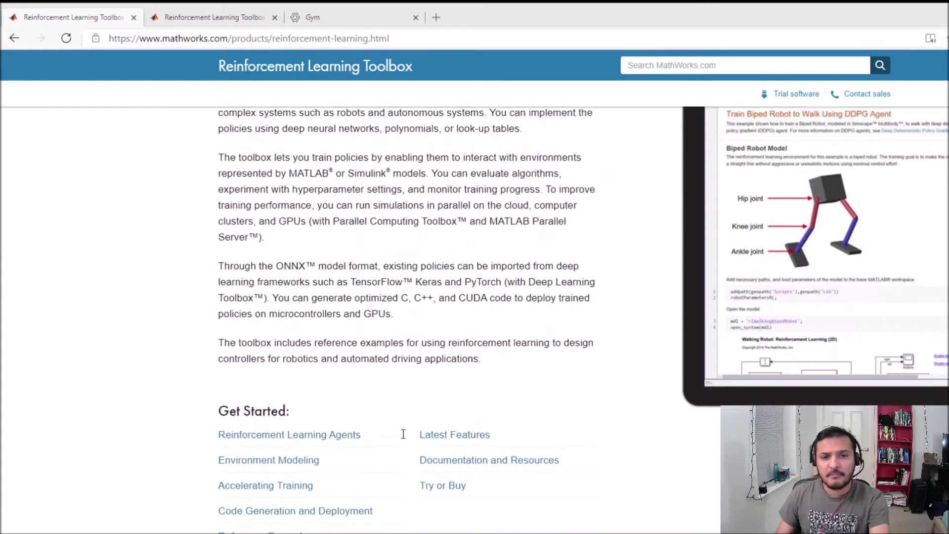
scroll(383, 446, "down", 17)
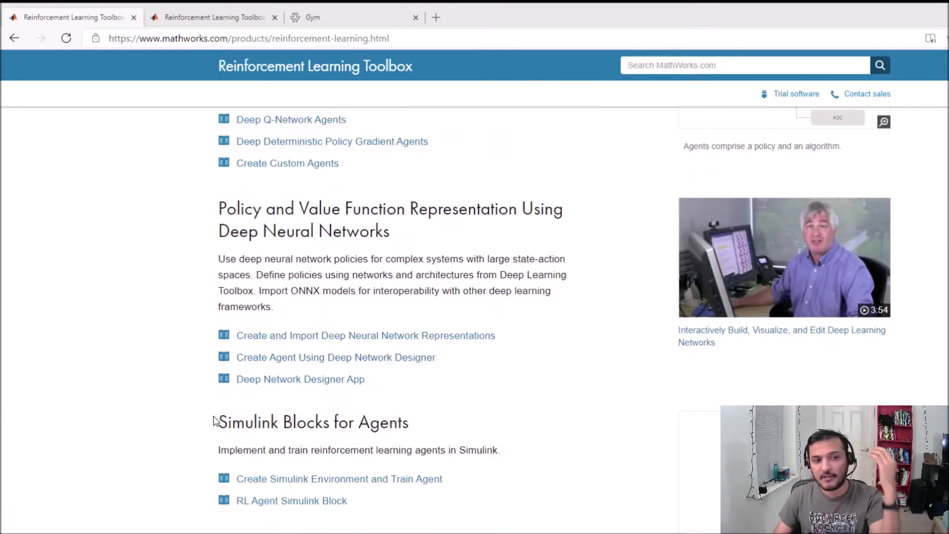
left_click_drag(218, 421, 406, 417)
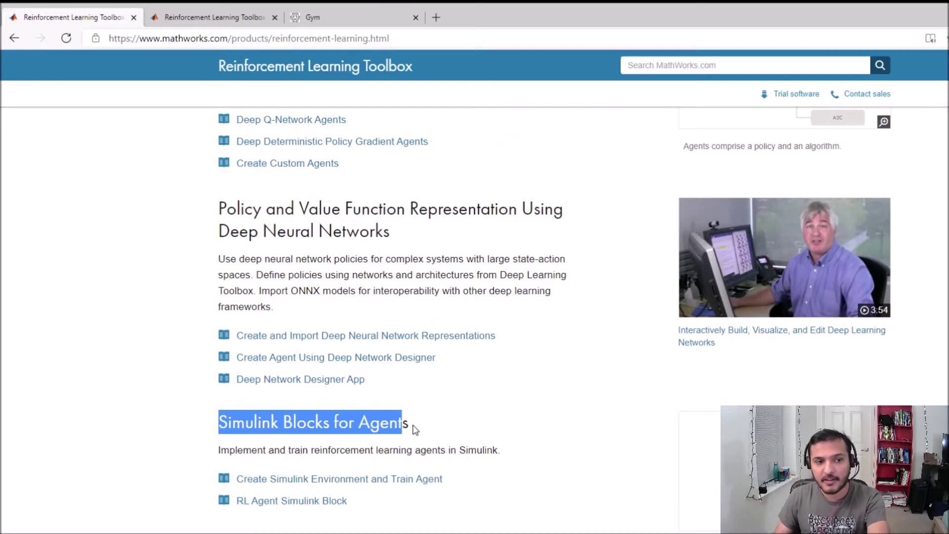
left_click(415, 430)
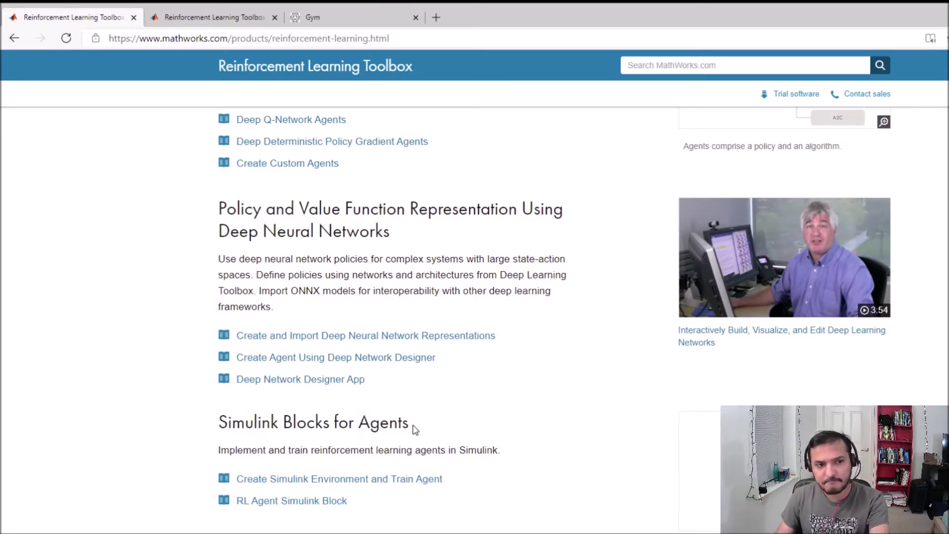
scroll(424, 317, "up", 2)
scroll(439, 295, "up", 15)
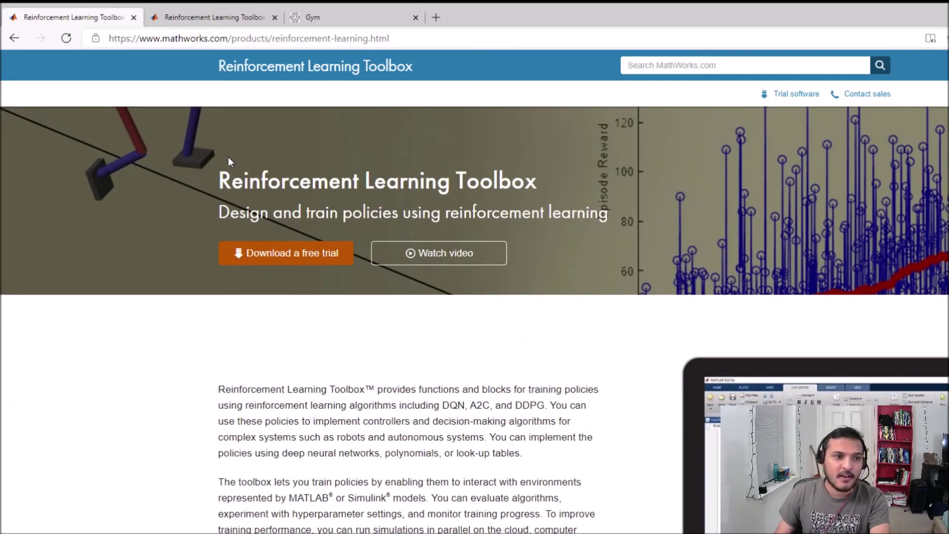
View Get Started and the Basic Grid World example, then go to the Gym homepage
left_click(207, 19)
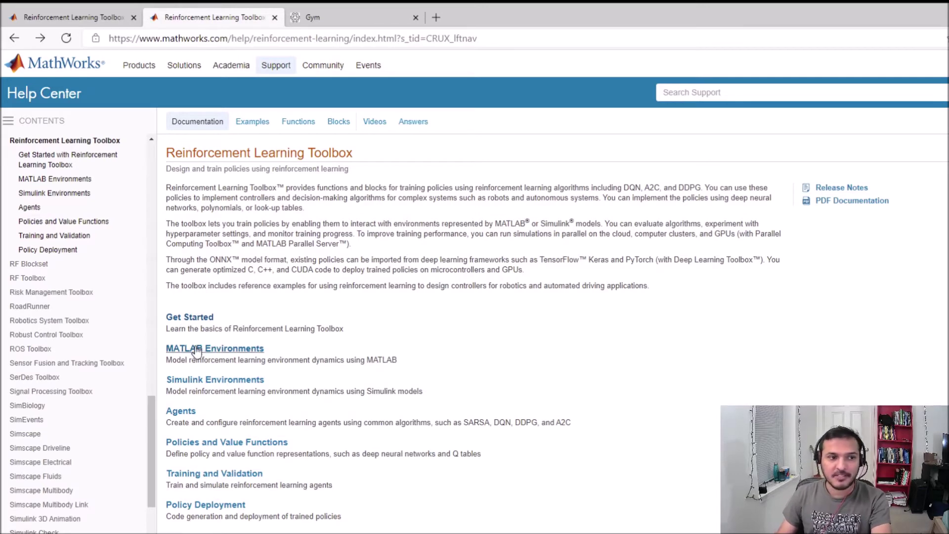
left_click(189, 320)
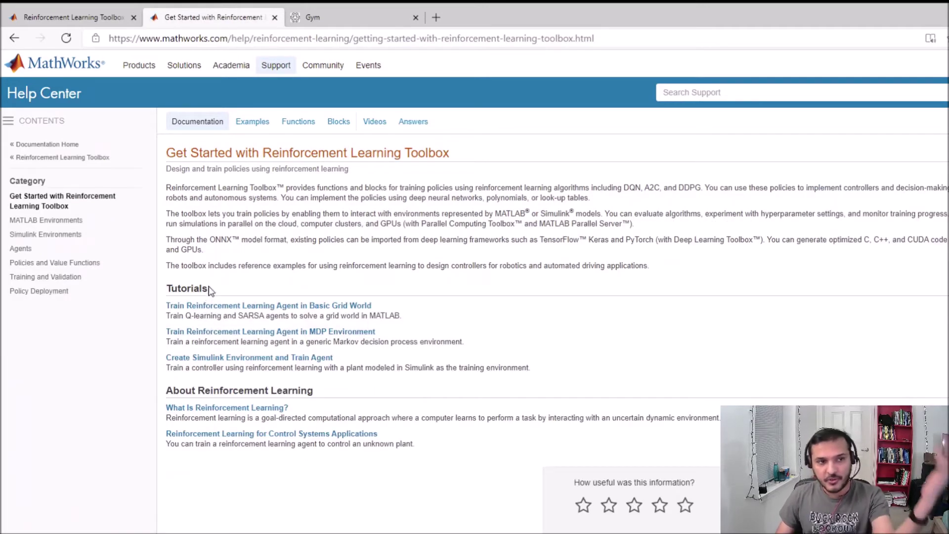
left_click(241, 307)
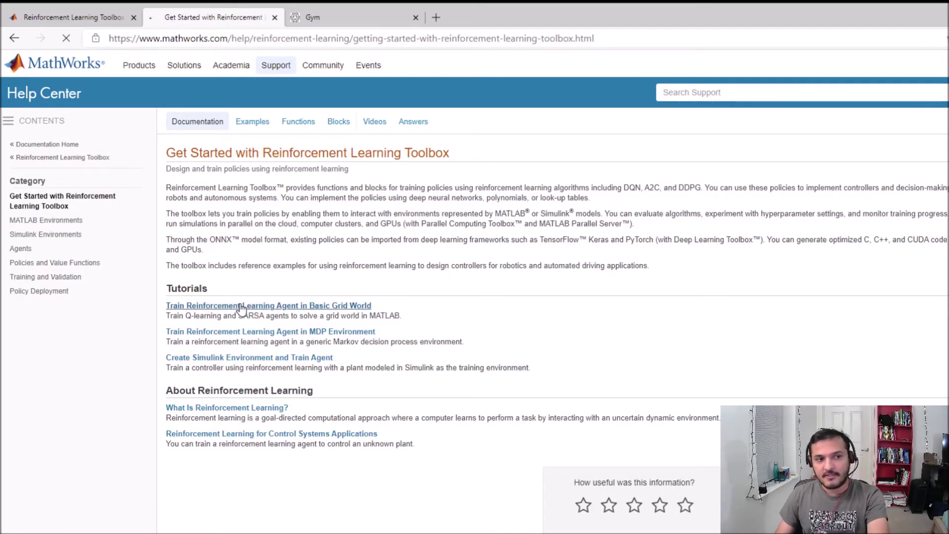
left_click(12, 39)
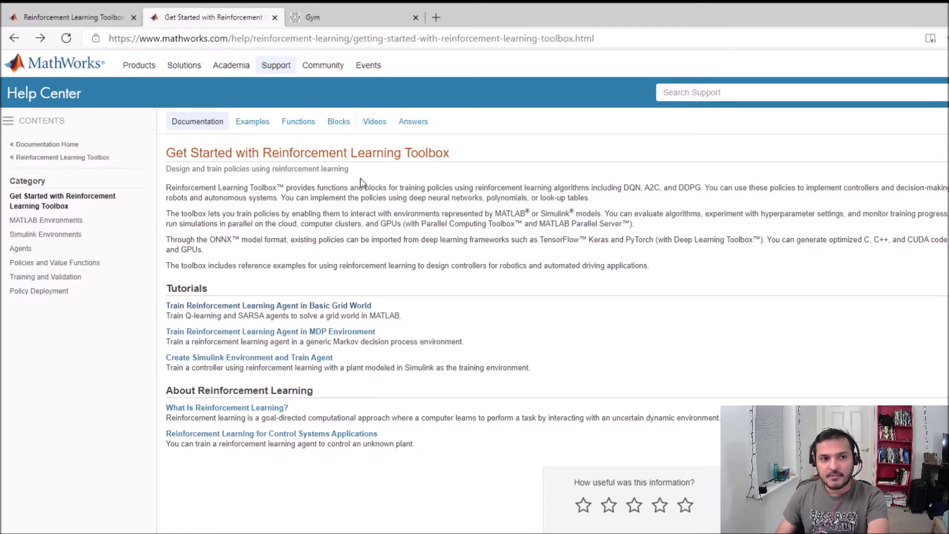
left_click(332, 20)
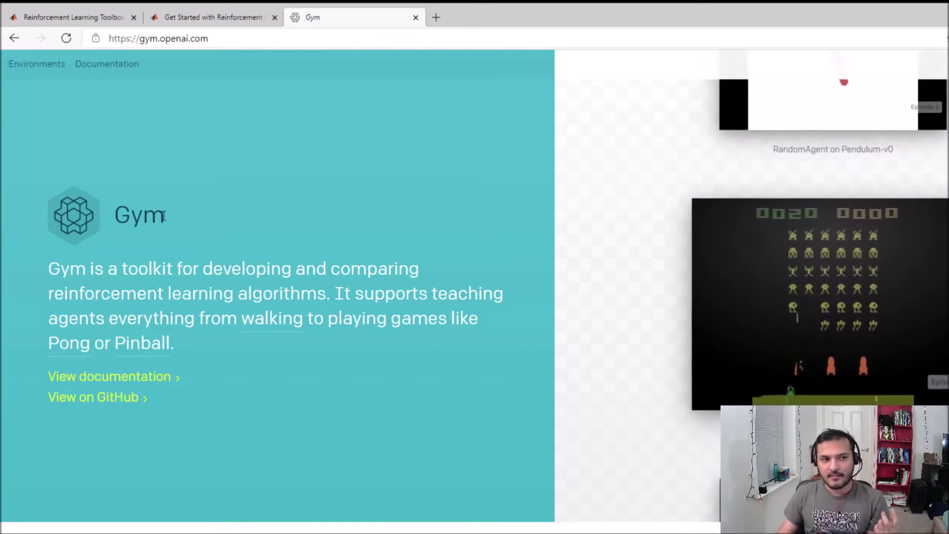
left_click_drag(173, 218, 114, 218)
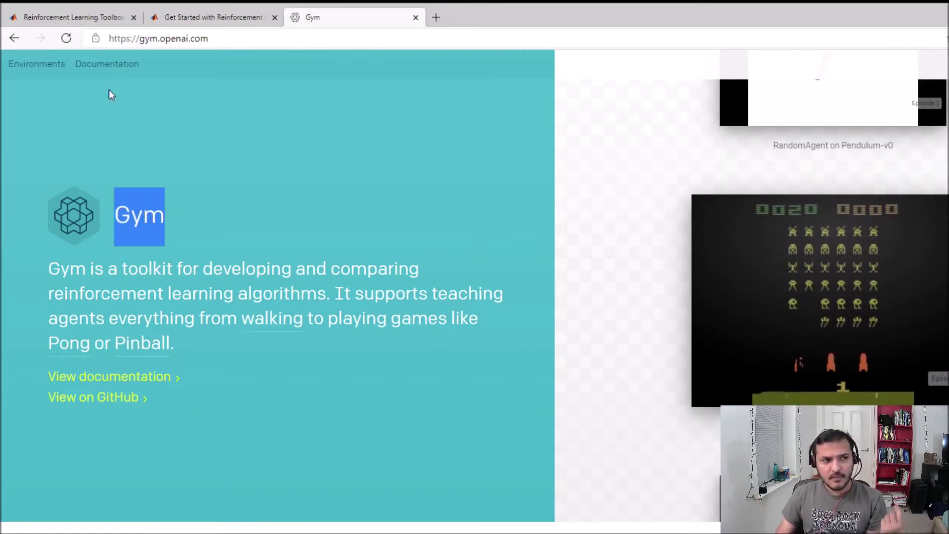
Open the Gym Environments catalogue and jump from Atari to the Classic control section
left_click(52, 66)
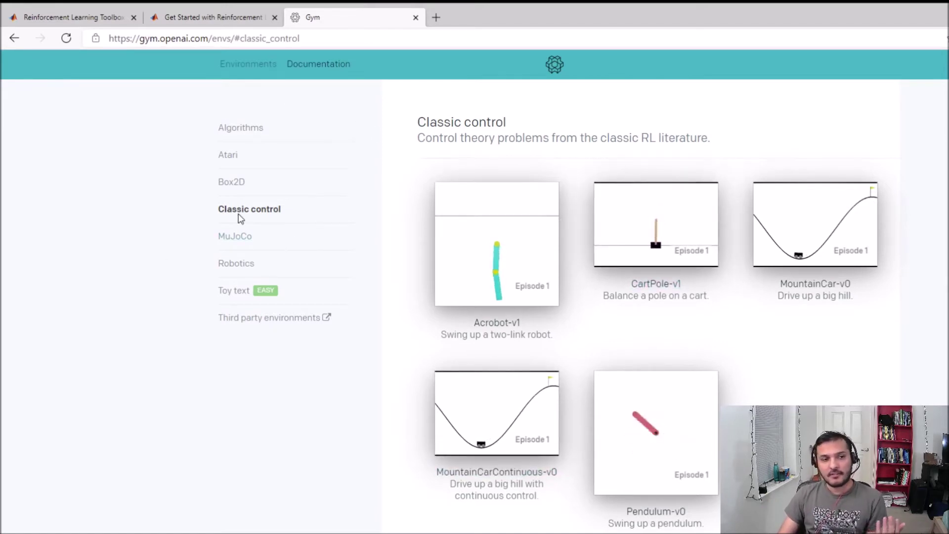
left_click(227, 157)
scroll(636, 266, "down", 4)
scroll(636, 265, "down", 8)
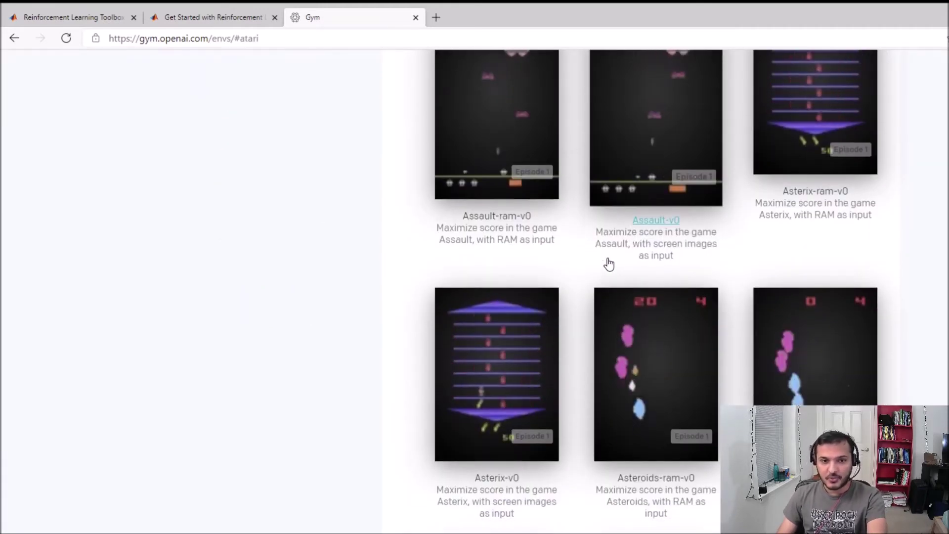
scroll(608, 265, "up", 10)
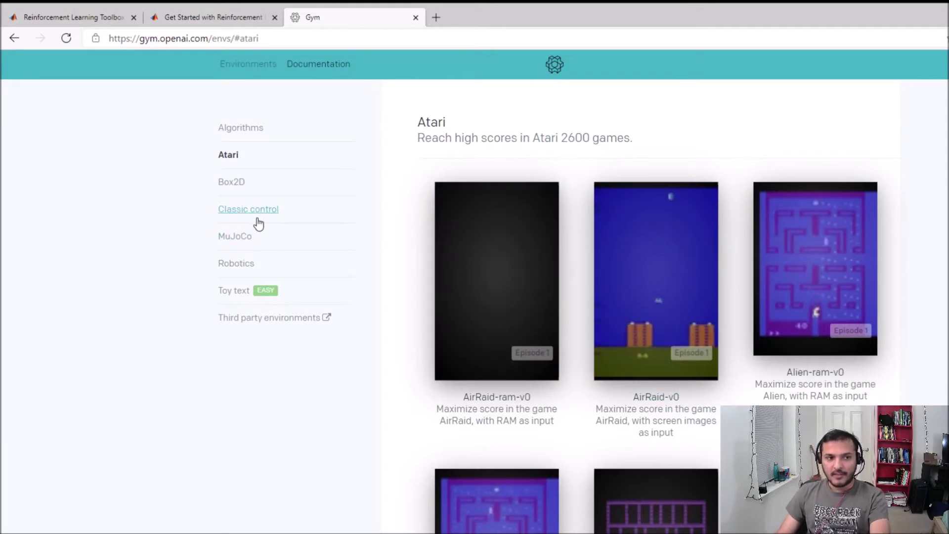
left_click(257, 219)
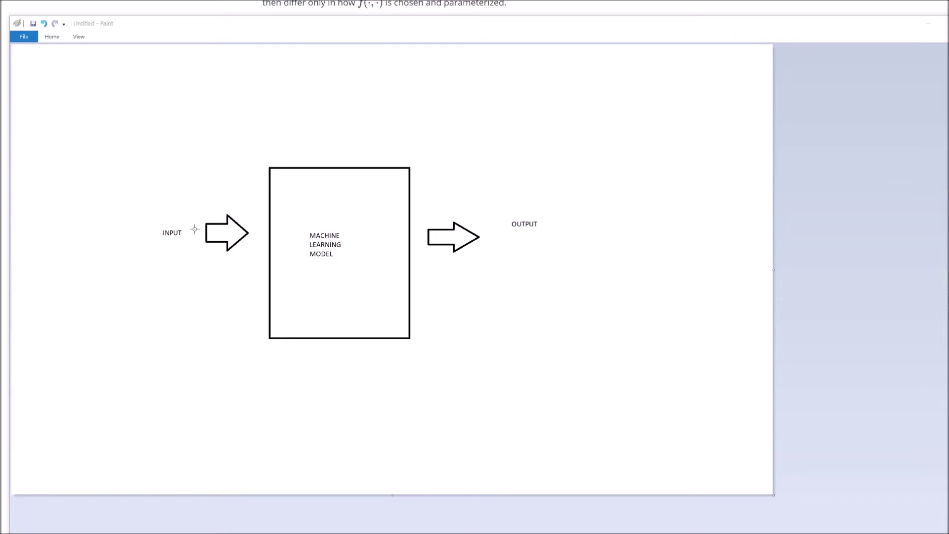
Select the INPUT label in the Paint input–model–output diagram
left_click_drag(148, 217, 184, 243)
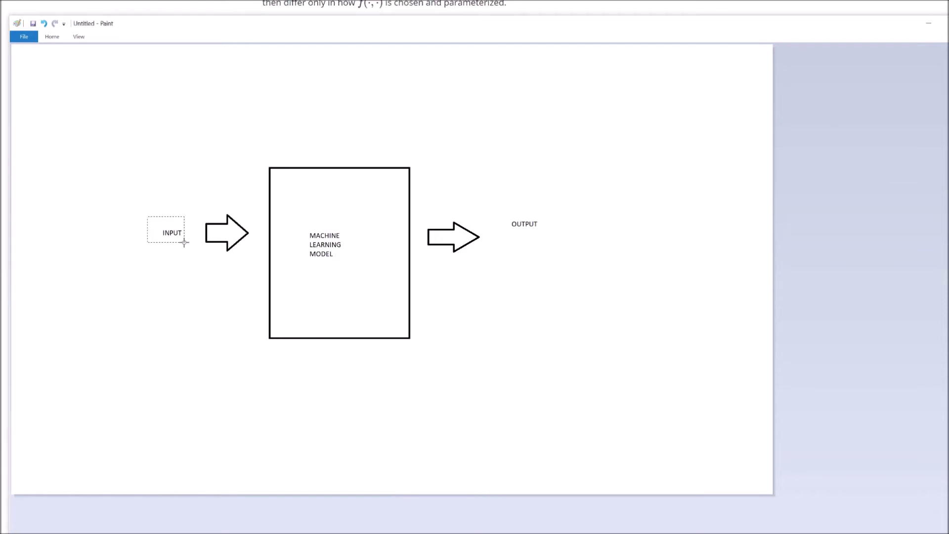
left_click(178, 280)
left_click_drag(499, 199, 554, 238)
left_click(547, 271)
left_click_drag(482, 191, 551, 243)
left_click(555, 269)
key("alt+Tab")
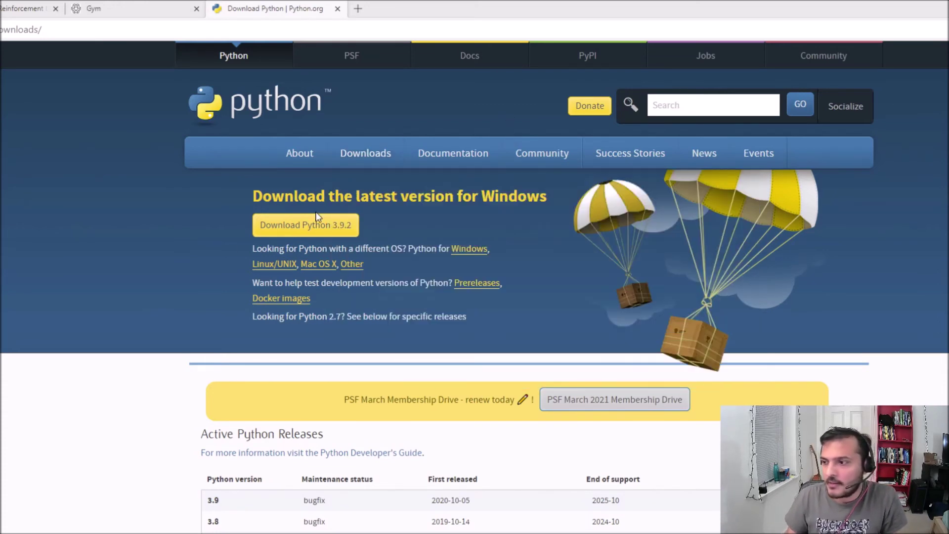
Bring up python.org's Windows download page offering Python 3.9.2
mouse_move(366, 155)
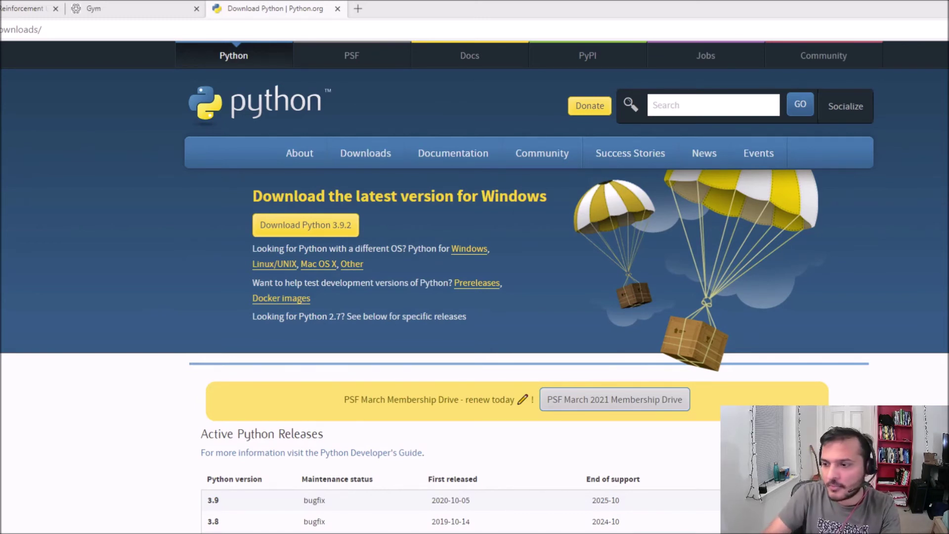
Start python in Command Prompt to see the 3.9.2 banner, then exit with Ctrl+Z
left_click_drag(817, 229, 588, 241)
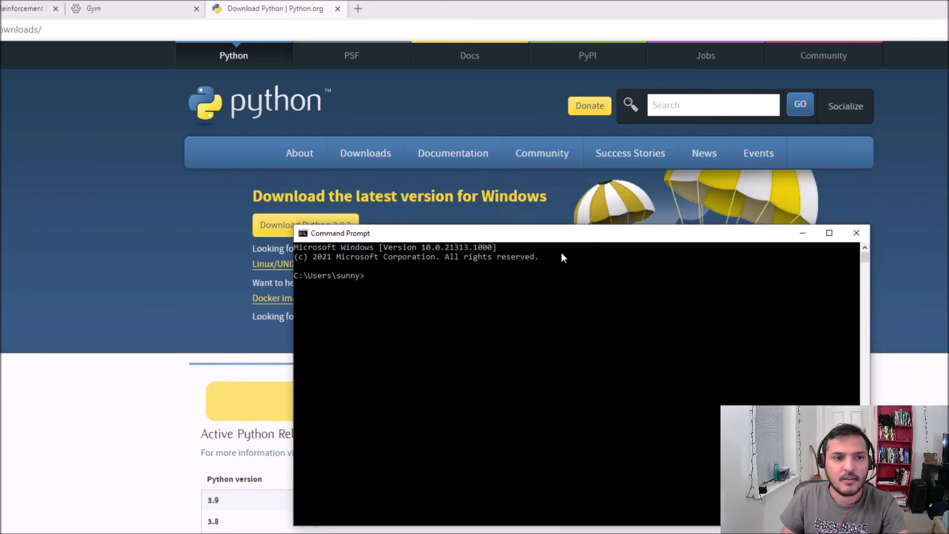
type("python")
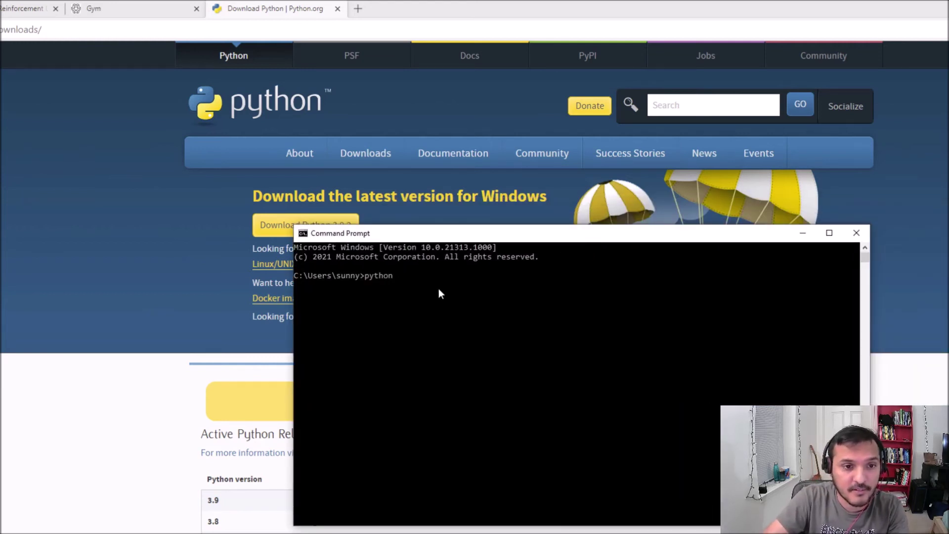
key("Return")
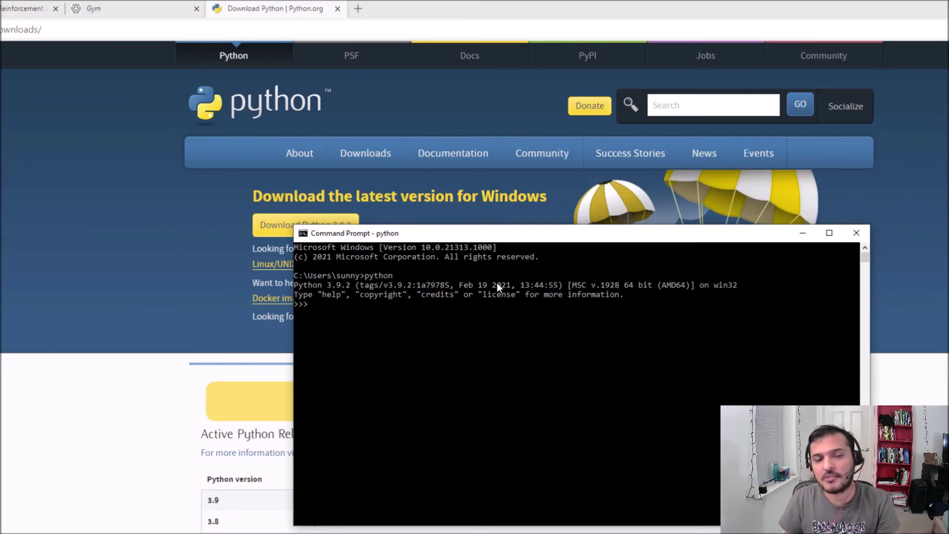
key("ctrl+z")
key("Return")
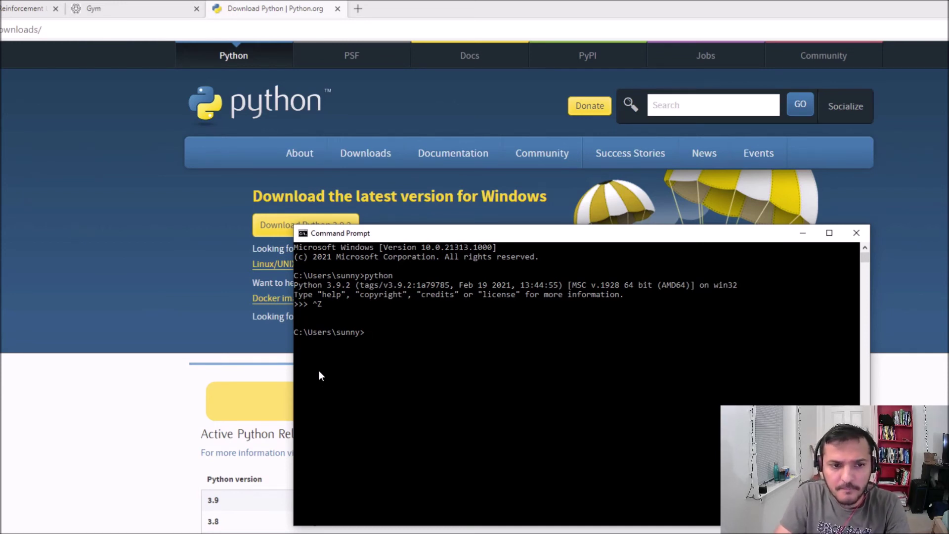
Run pip install gym==0.17, which reports gym 0.17 already installed
type("pip ")
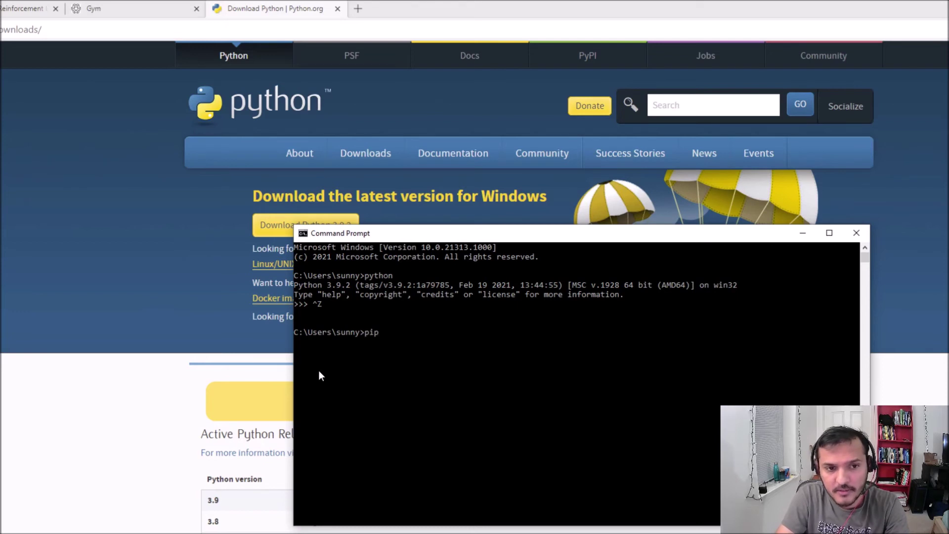
type("insta")
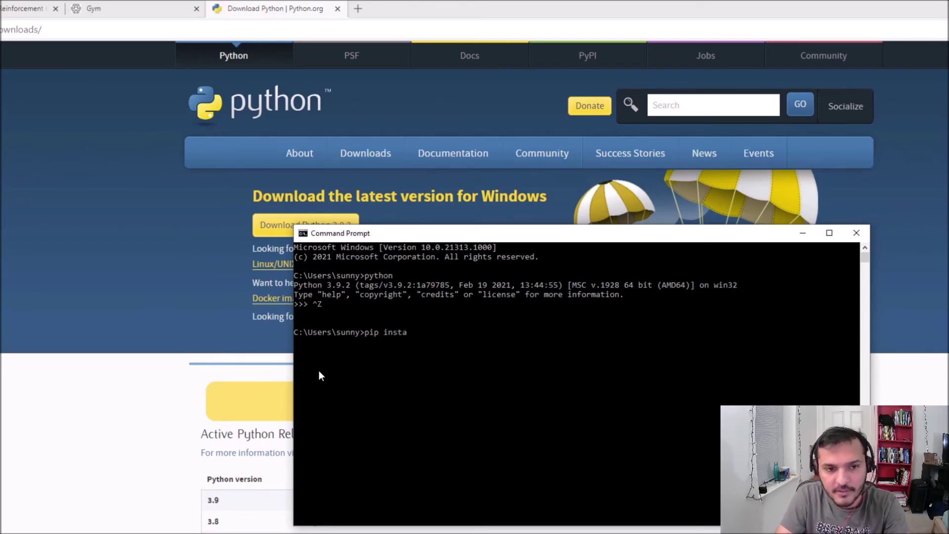
type("ll gym")
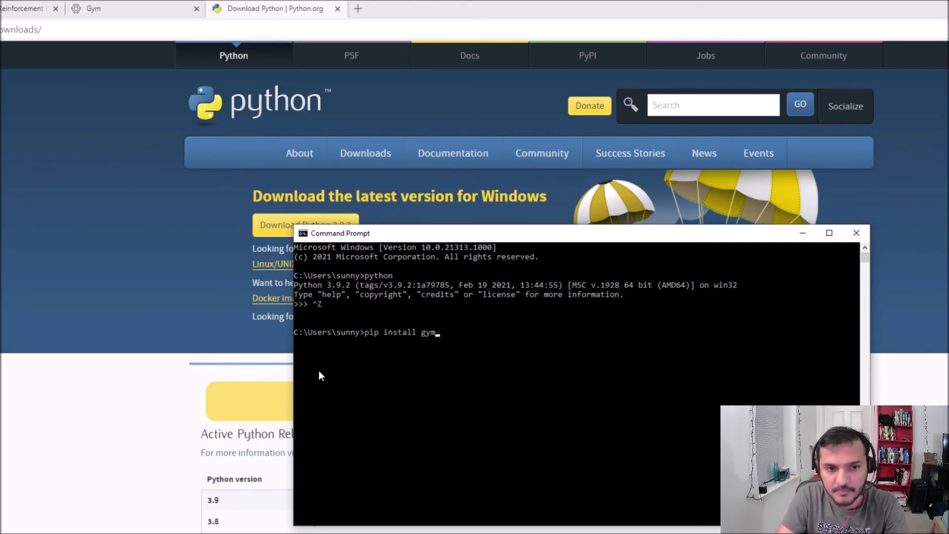
type("==0.17")
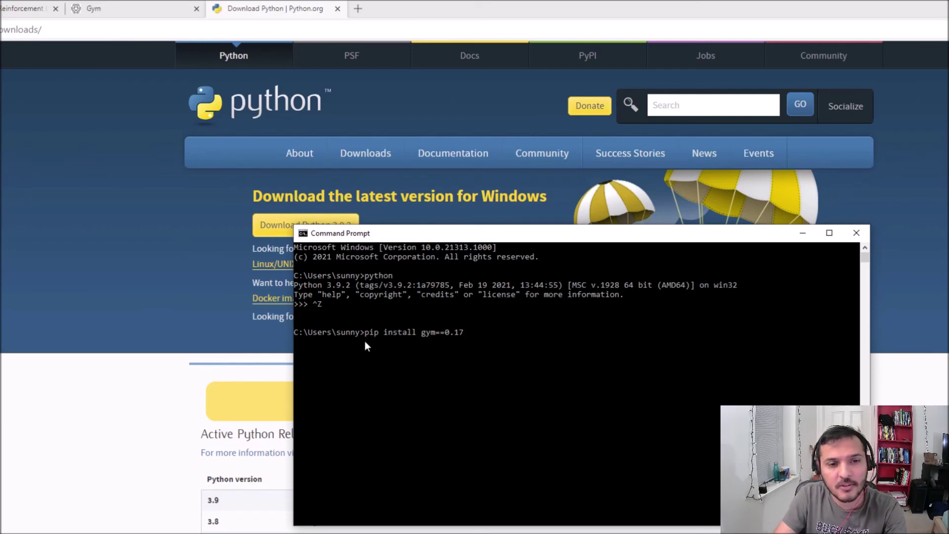
key("Return")
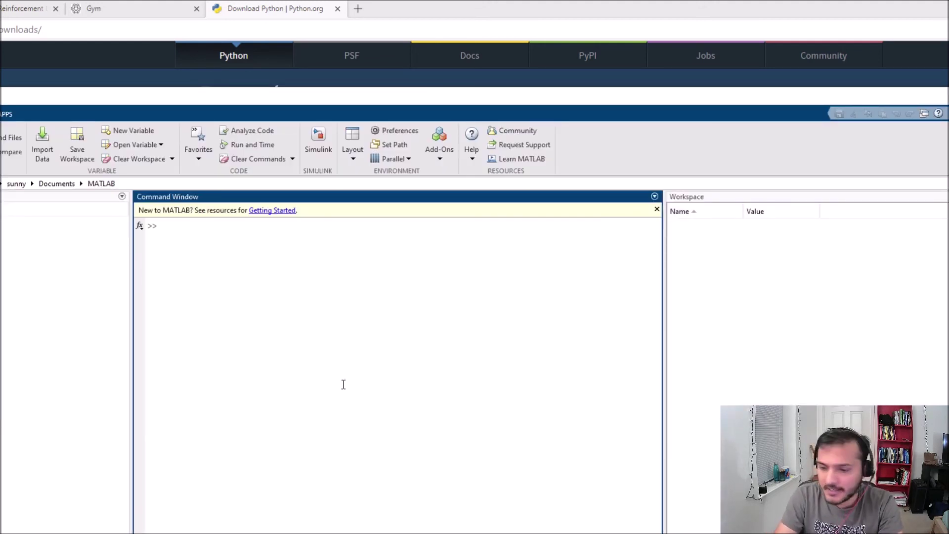
Run pyenv to show Python 3.9 at C:\python39, and nudge the MATLAB window up
type("pyenv")
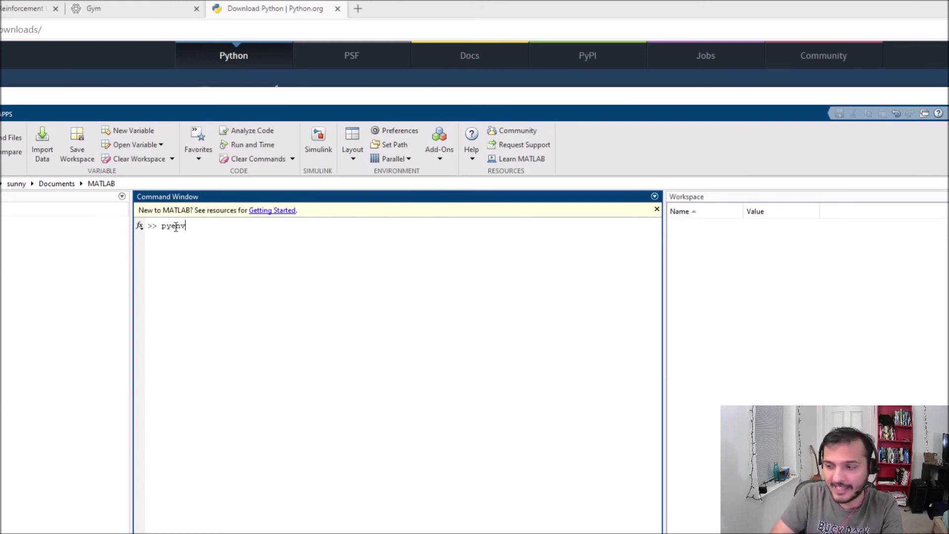
key("Return")
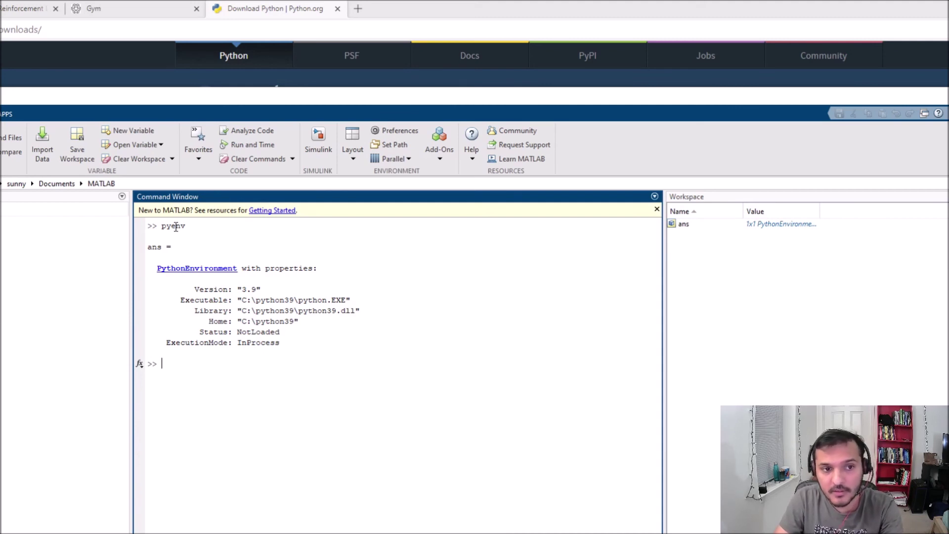
left_click_drag(487, 102, 496, 79)
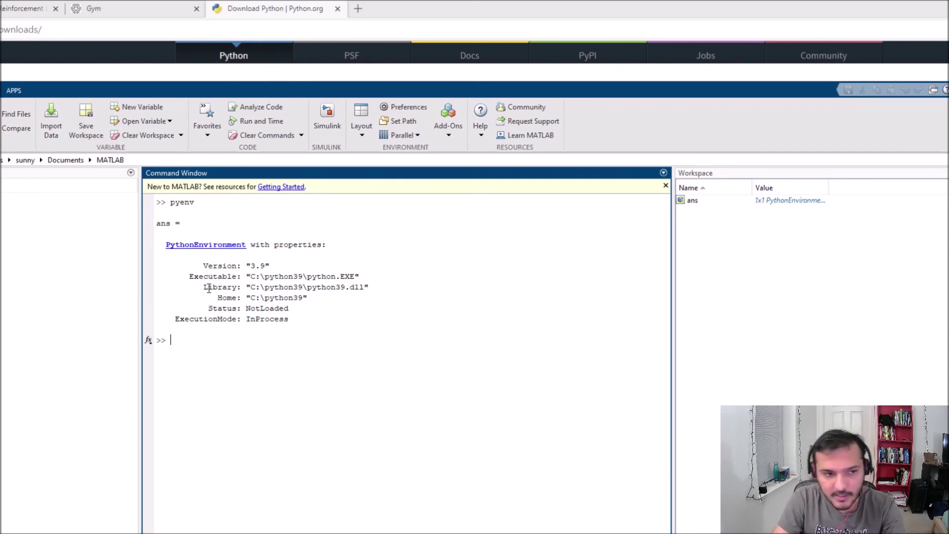
Run myenv = py.gym.make('MountainCar-v0') to create the MountainCar environment variable
type("my")
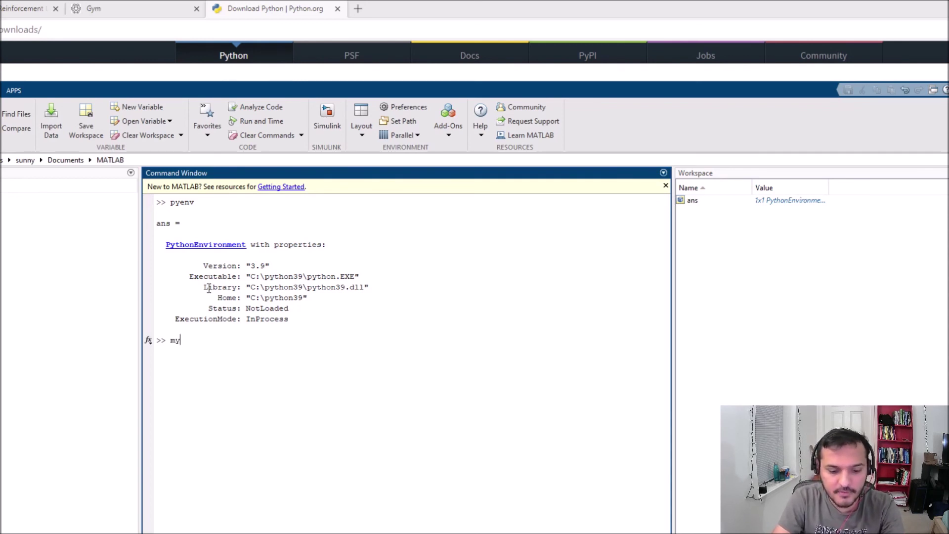
type("env = ")
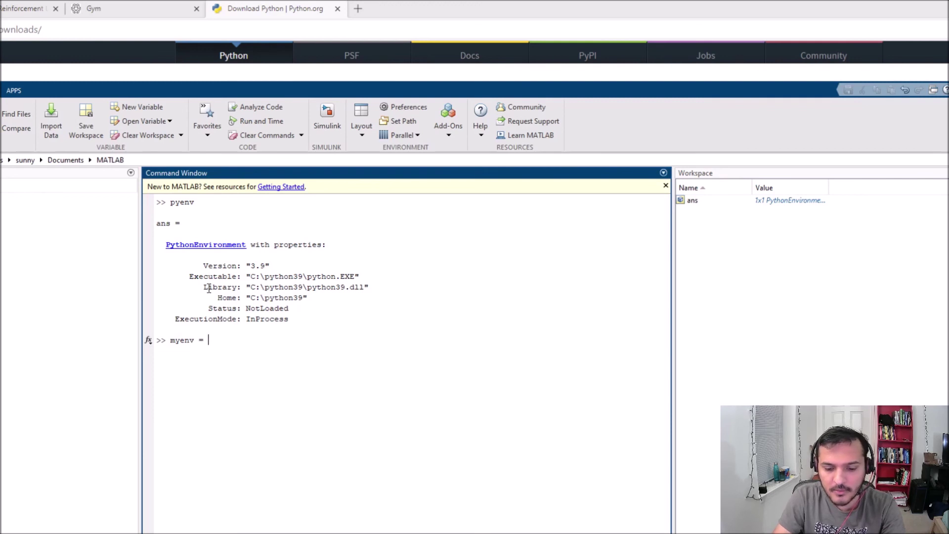
type("py.gym")
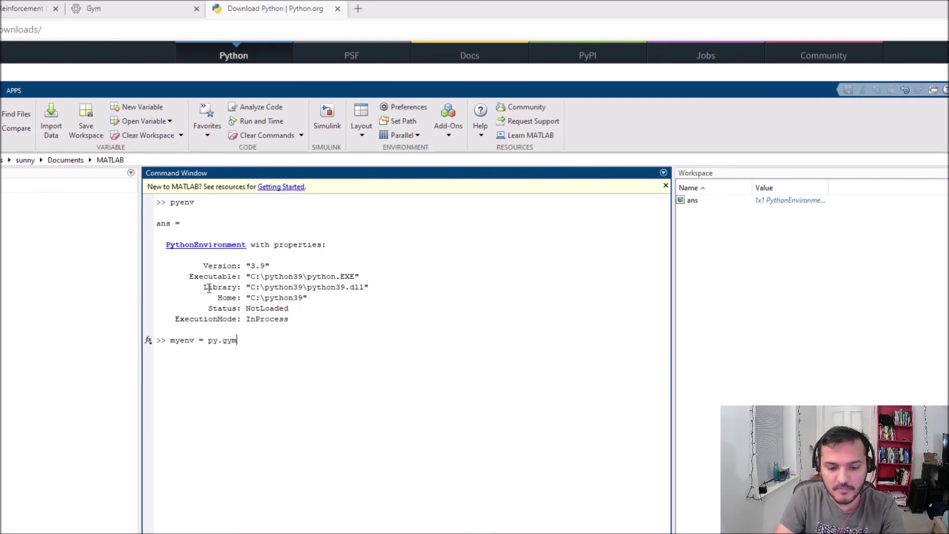
type(".make")
key("BackSpace")
key("BackSpace")
key("BackSpace")
key("BackSpace")
key("BackSpace")
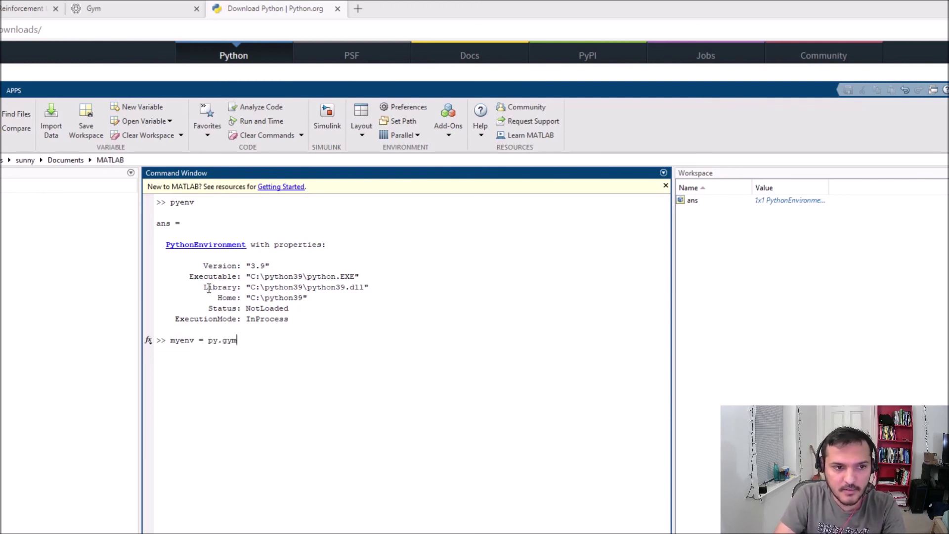
type(".make")
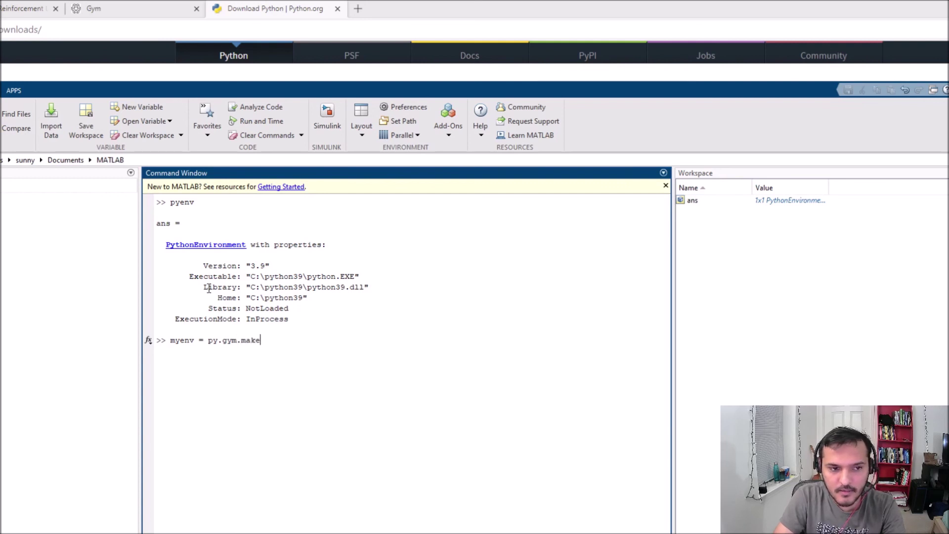
type("('Mo")
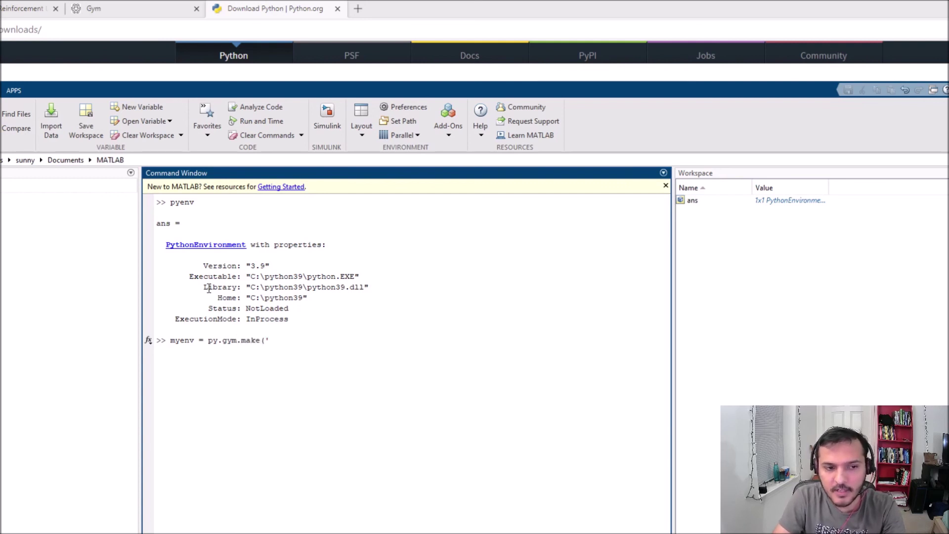
type("untain")
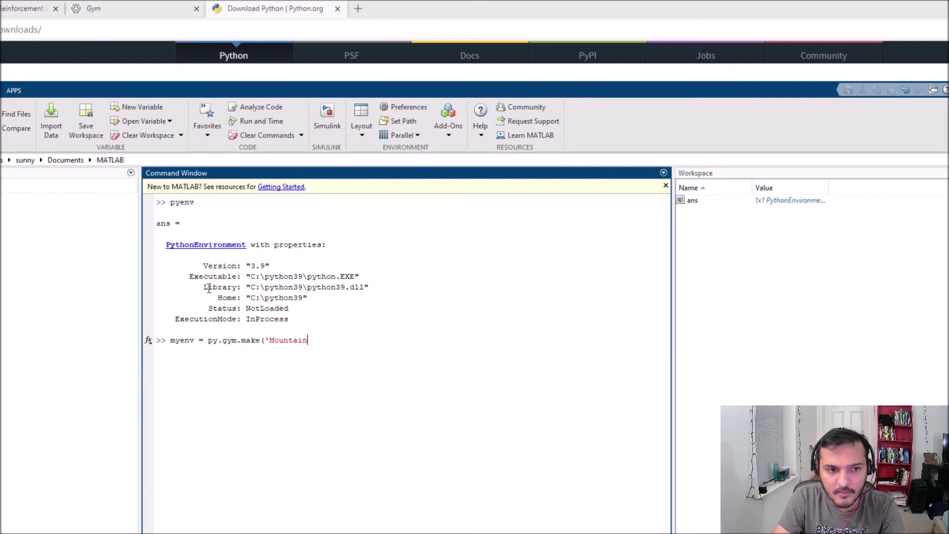
type("Car-v0")
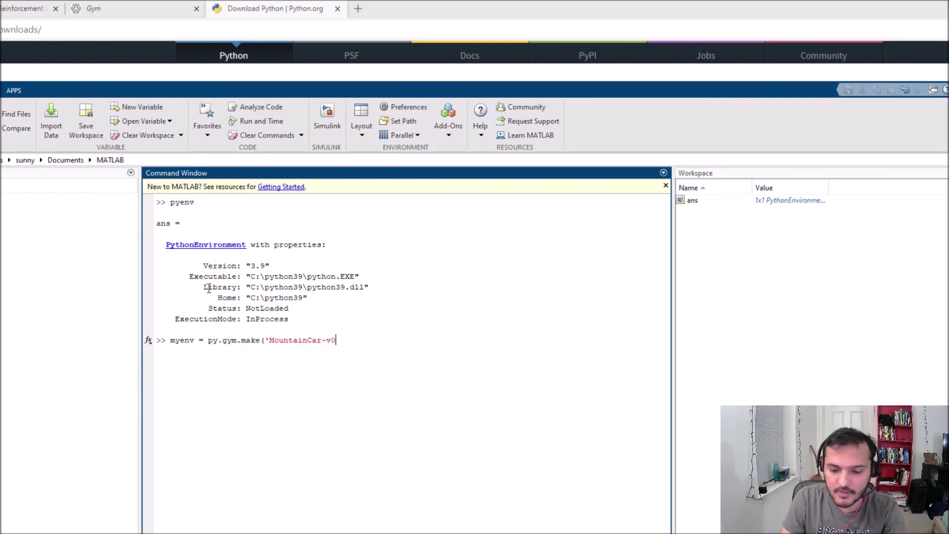
type("')")
key("Return")
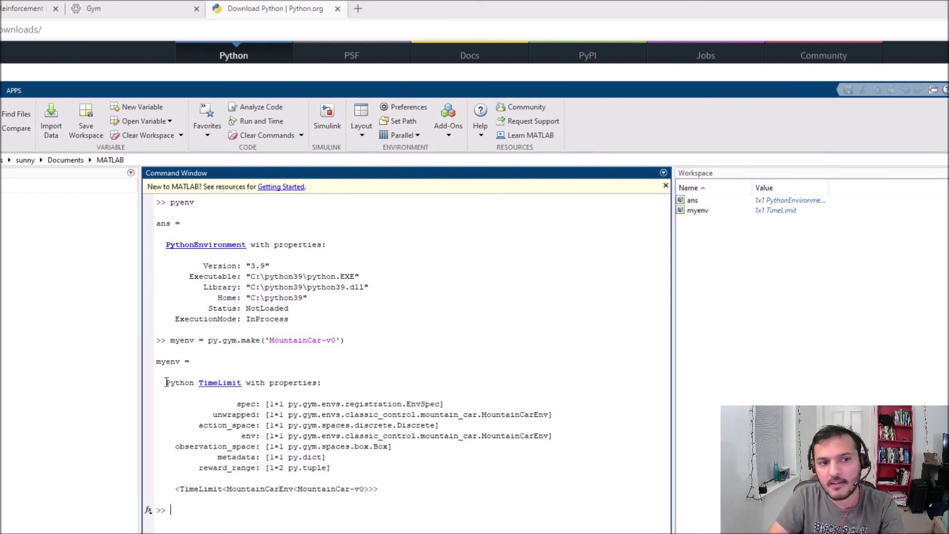
left_click_drag(166, 383, 398, 493)
left_click(398, 493)
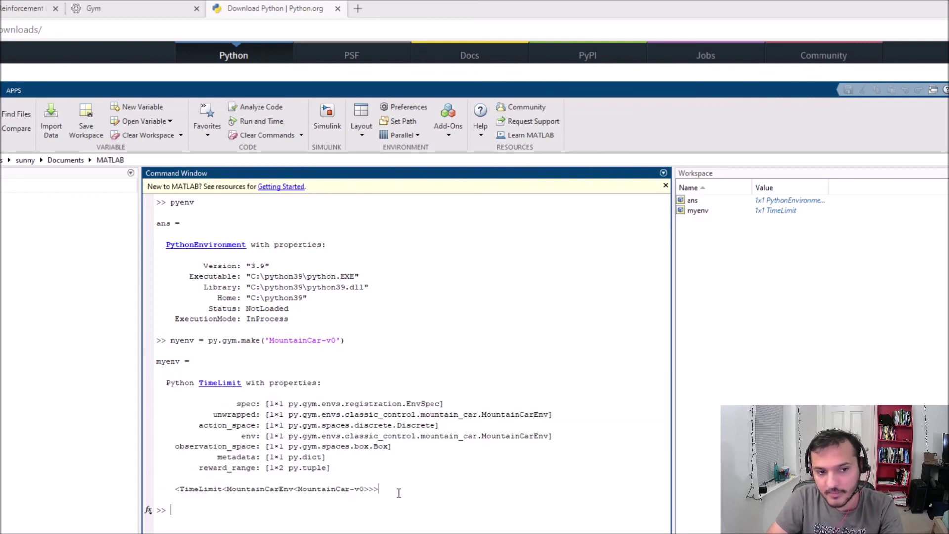
double_click(211, 341)
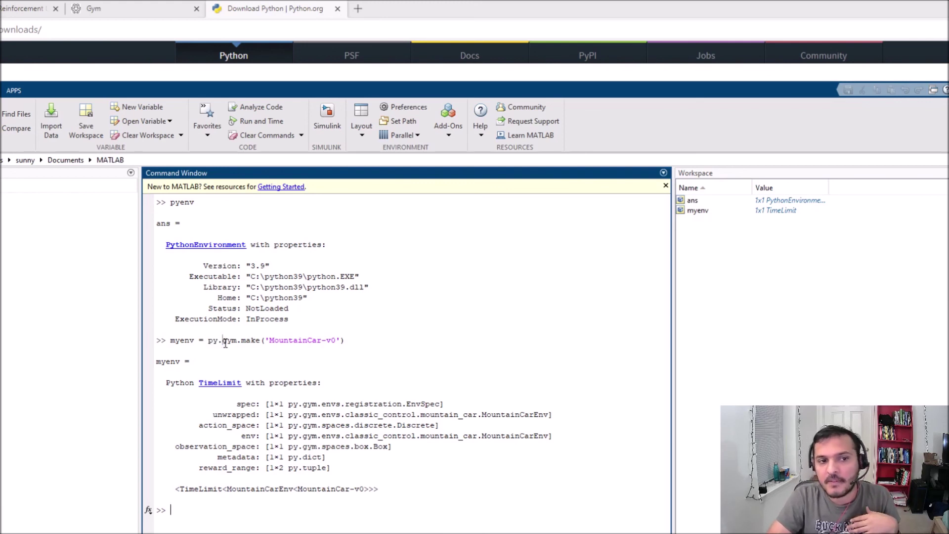
double_click(230, 342)
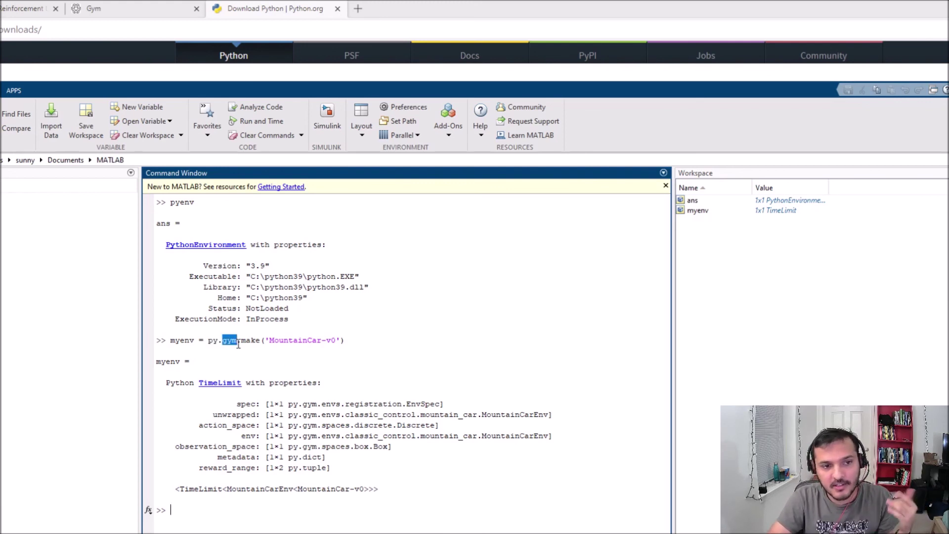
left_click_drag(240, 341, 337, 341)
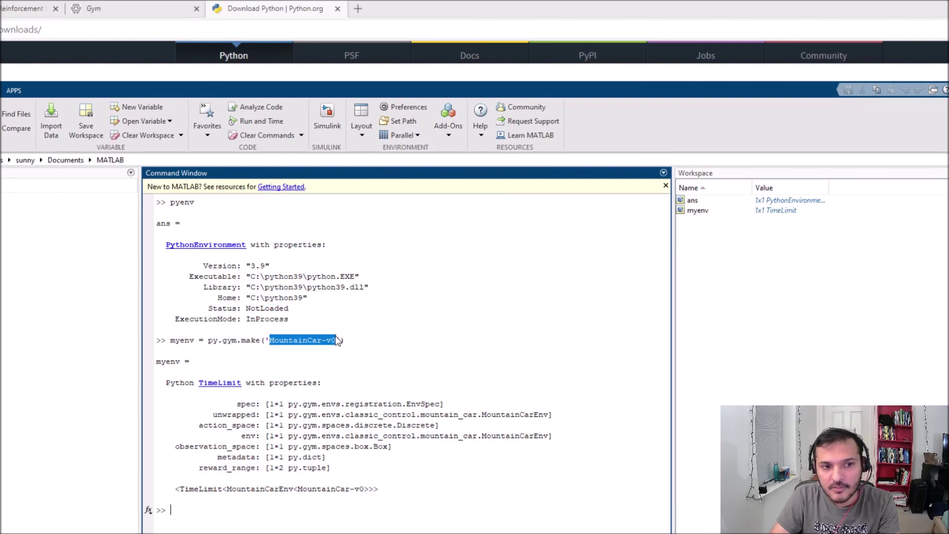
left_click(249, 340)
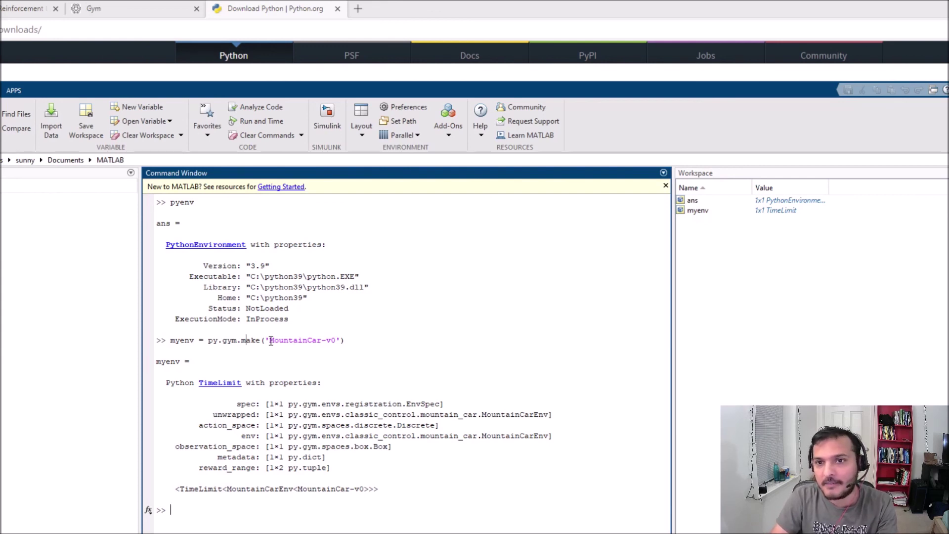
left_click_drag(271, 341, 335, 333)
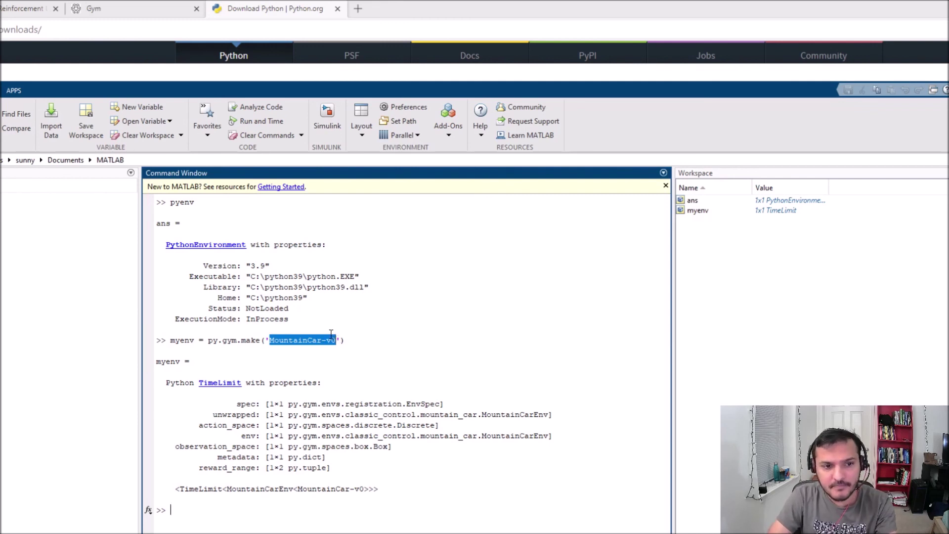